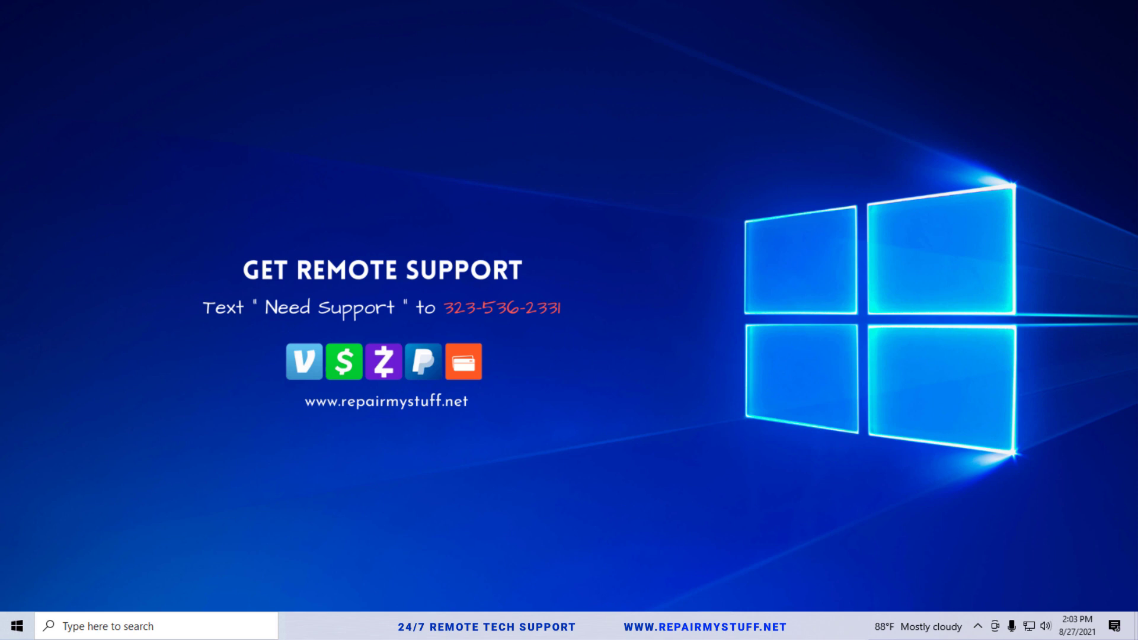
# Search for regedit, run Registry Editor as administrator, and select HKEY_LOCAL_MACHINE.
pyautogui.click(167, 623)
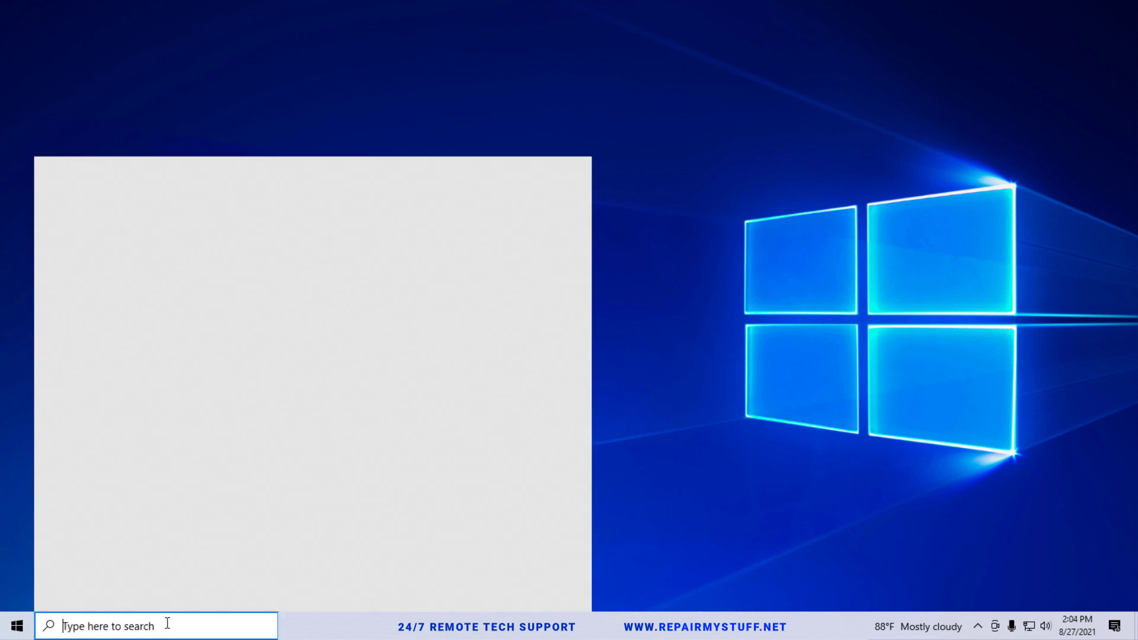
pyautogui.write('regedit')
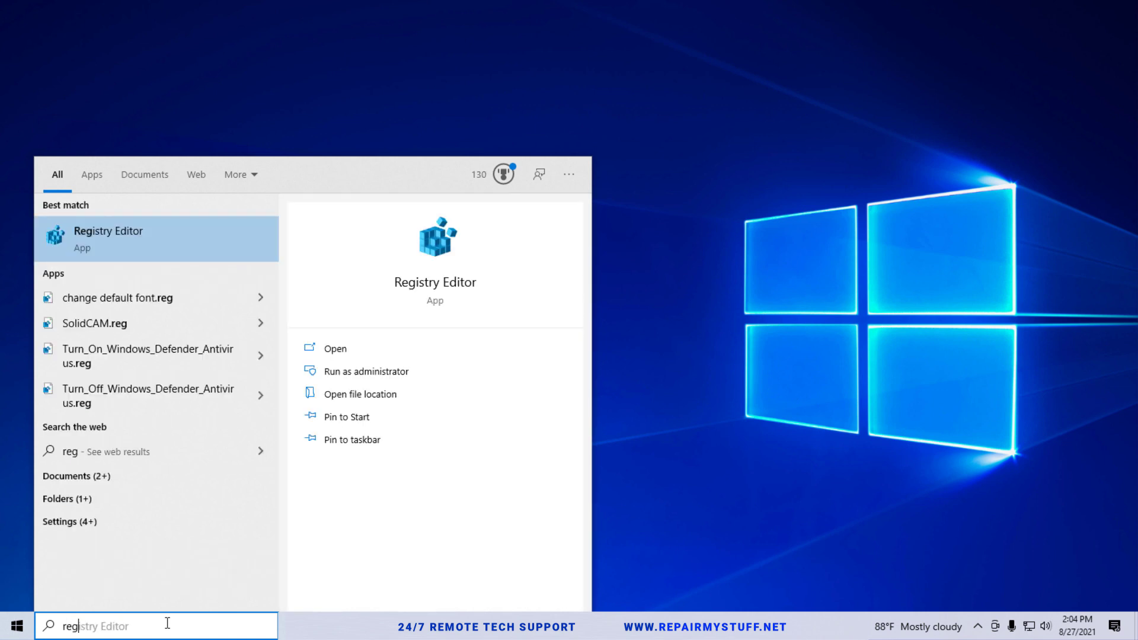
pyautogui.rightClick(194, 248)
pyautogui.click(240, 259)
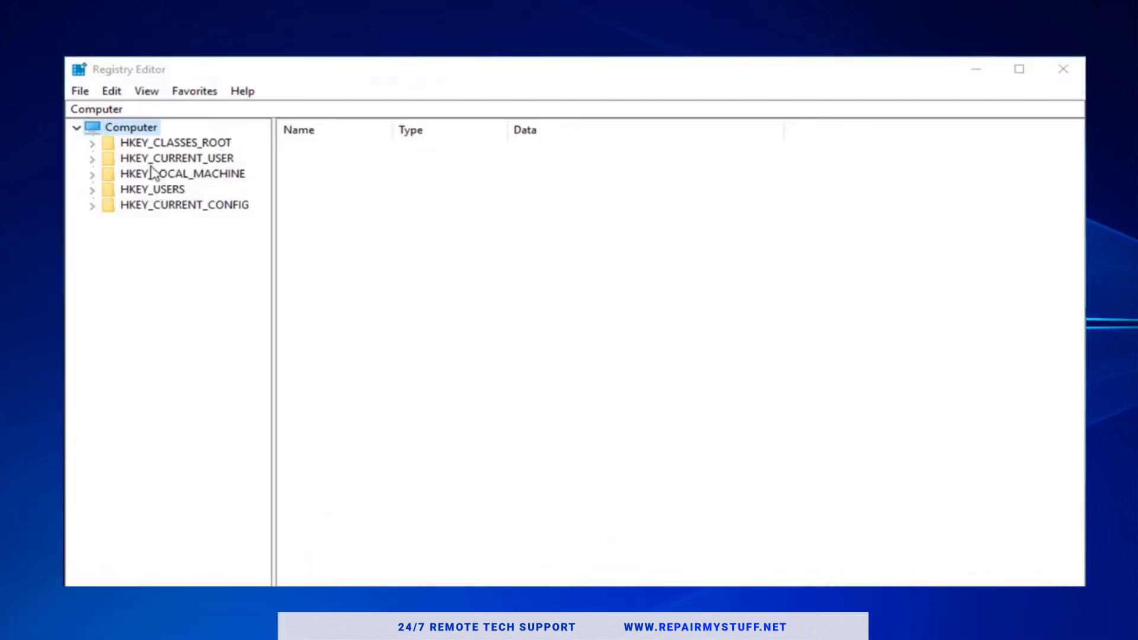
pyautogui.click(131, 177)
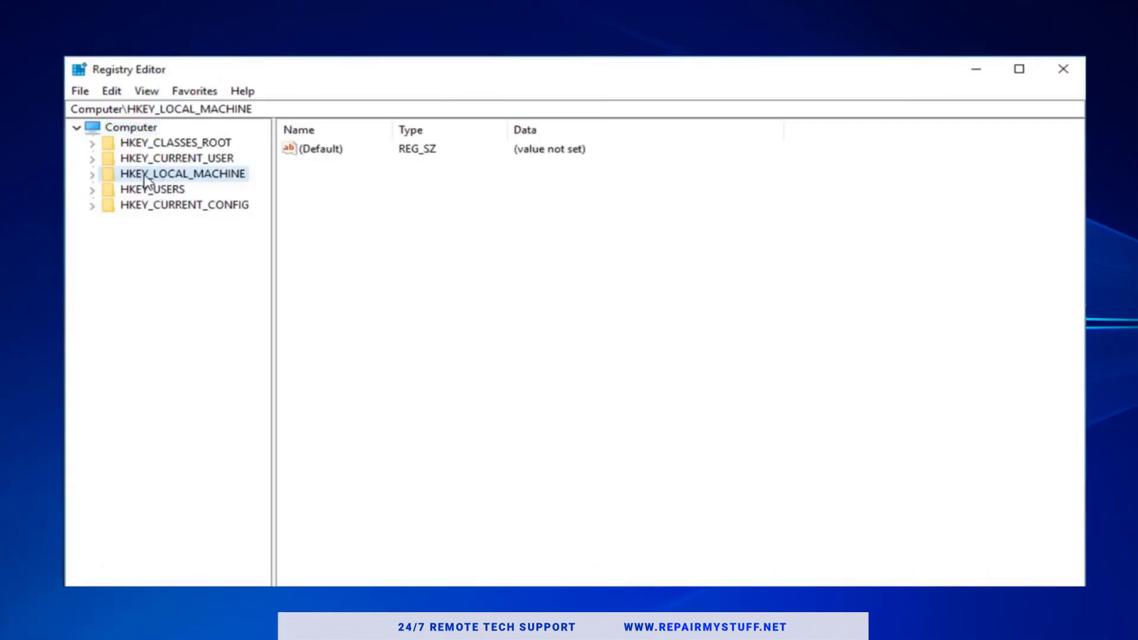
# Expand HKEY_LOCAL_MACHINE > SOFTWARE > Microsoft and widen the key tree pane.
pyautogui.click(92, 175)
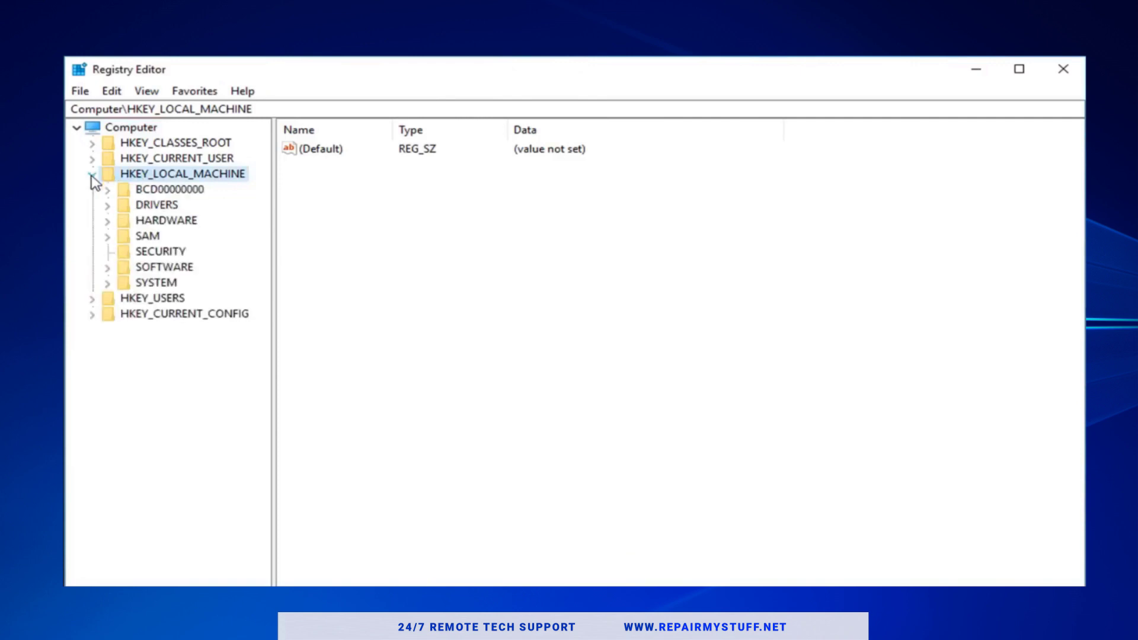
pyautogui.click(105, 268)
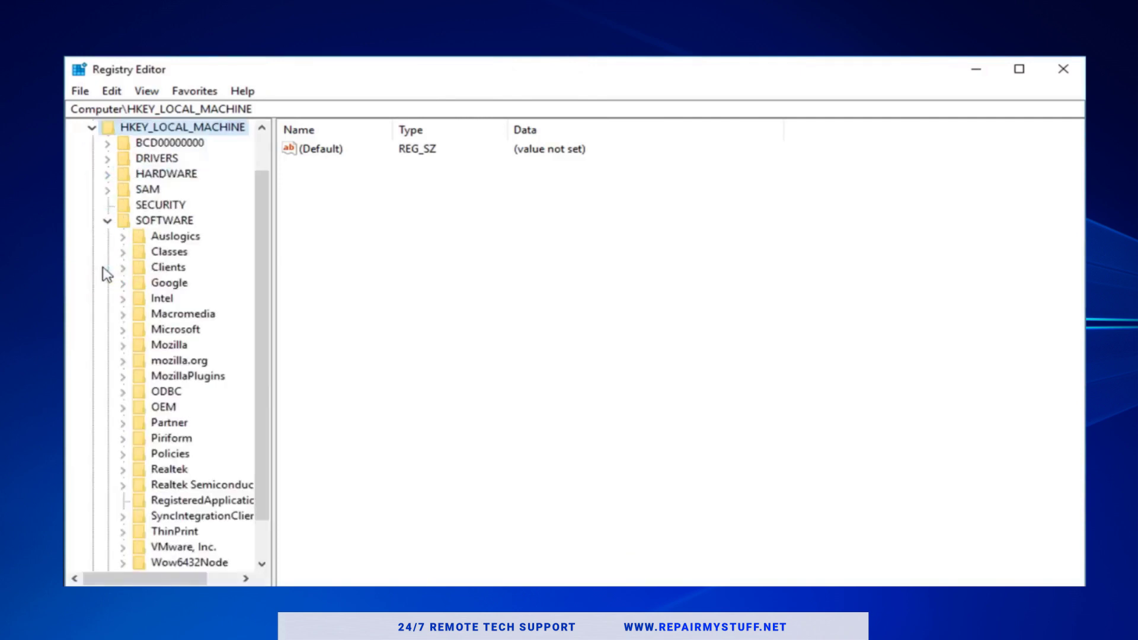
pyautogui.click(123, 345)
pyautogui.click(123, 346)
pyautogui.click(122, 329)
pyautogui.moveTo(274, 300); pyautogui.dragTo(453, 303)
pyautogui.scroll(-20, 415, 373)
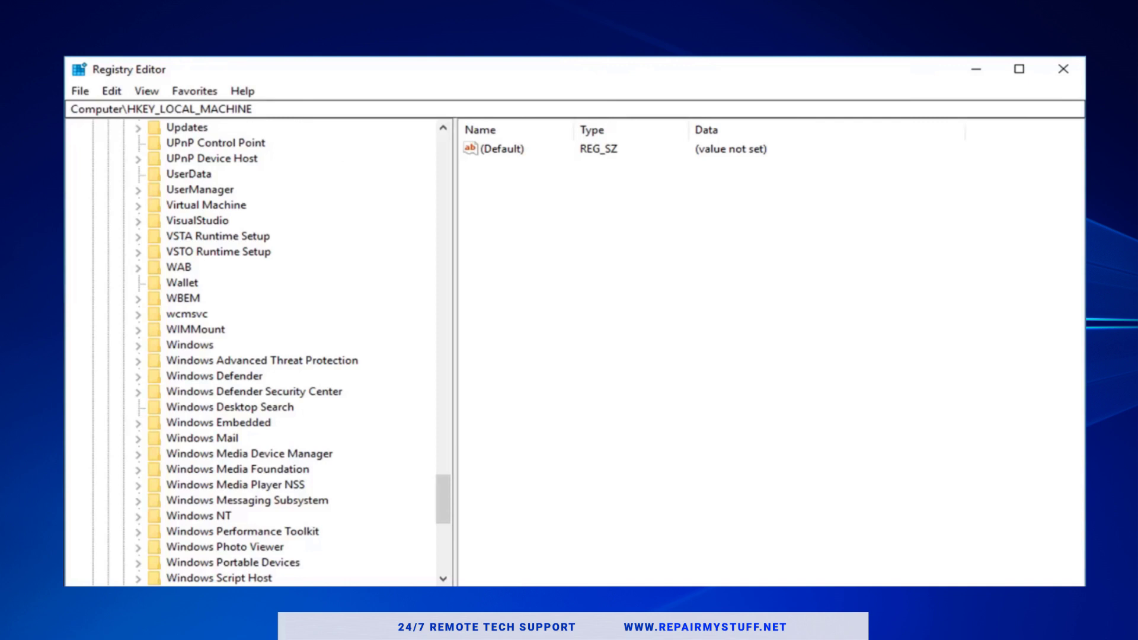
# Expand Windows > CurrentVersion > SideBySide and select the Winners key.
pyautogui.click(152, 347)
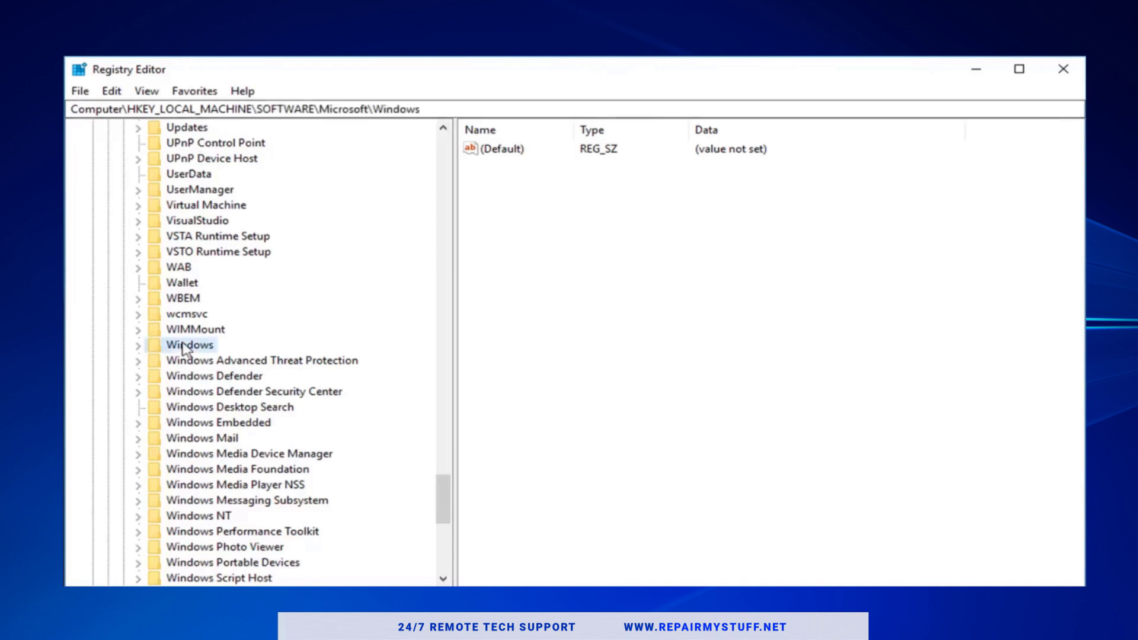
pyautogui.click(139, 346)
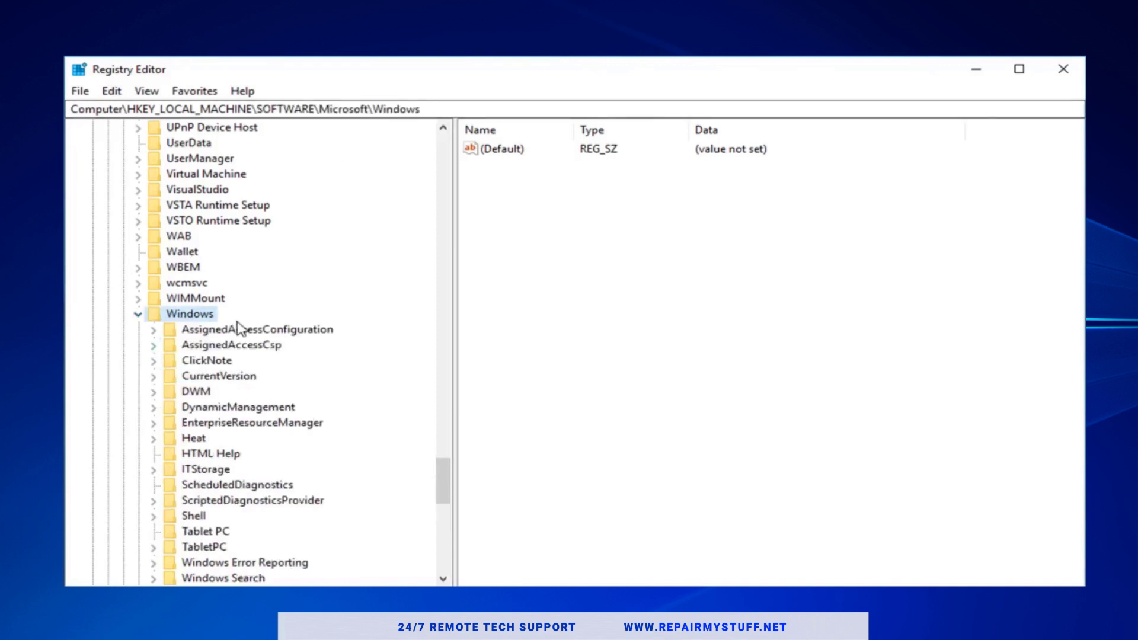
pyautogui.click(211, 375)
pyautogui.click(154, 377)
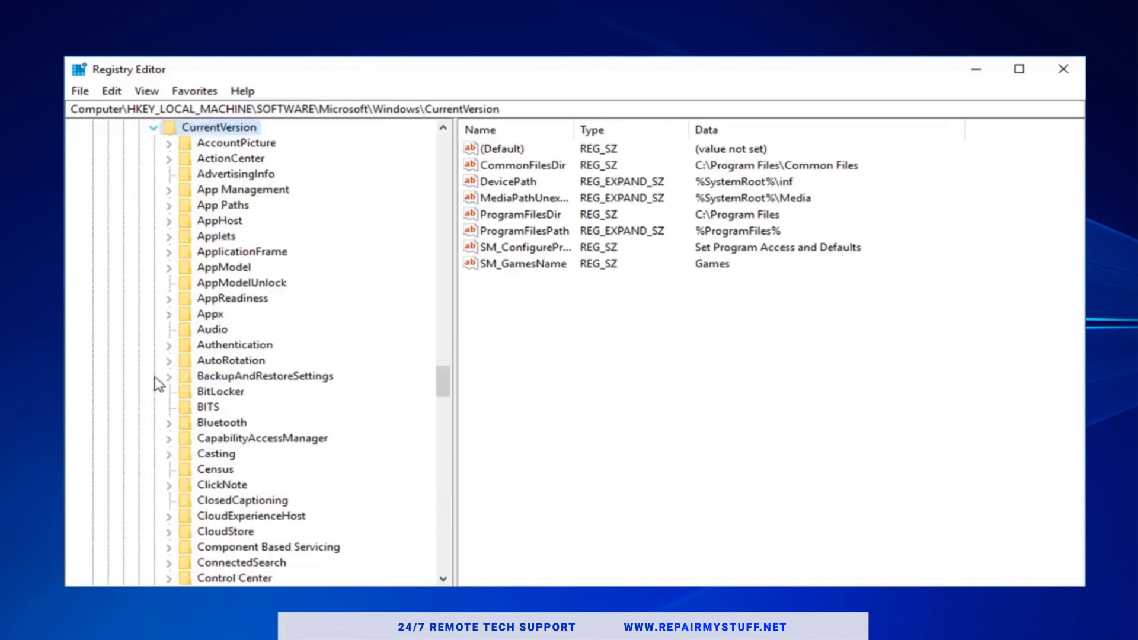
pyautogui.scroll(-20, 279, 320)
pyautogui.click(226, 501)
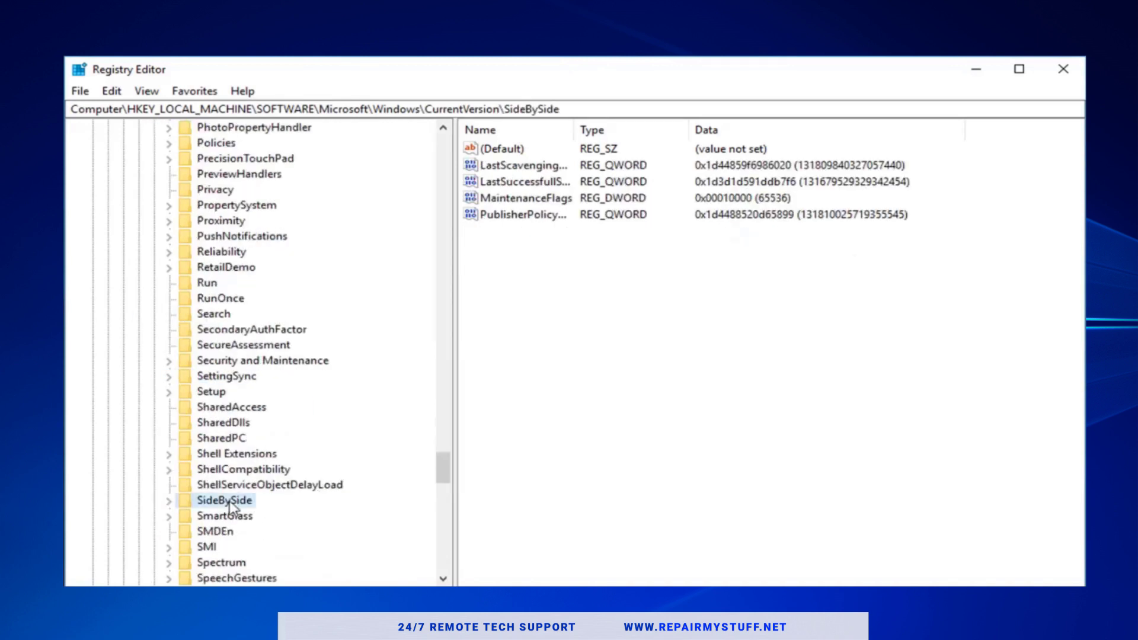
pyautogui.click(169, 503)
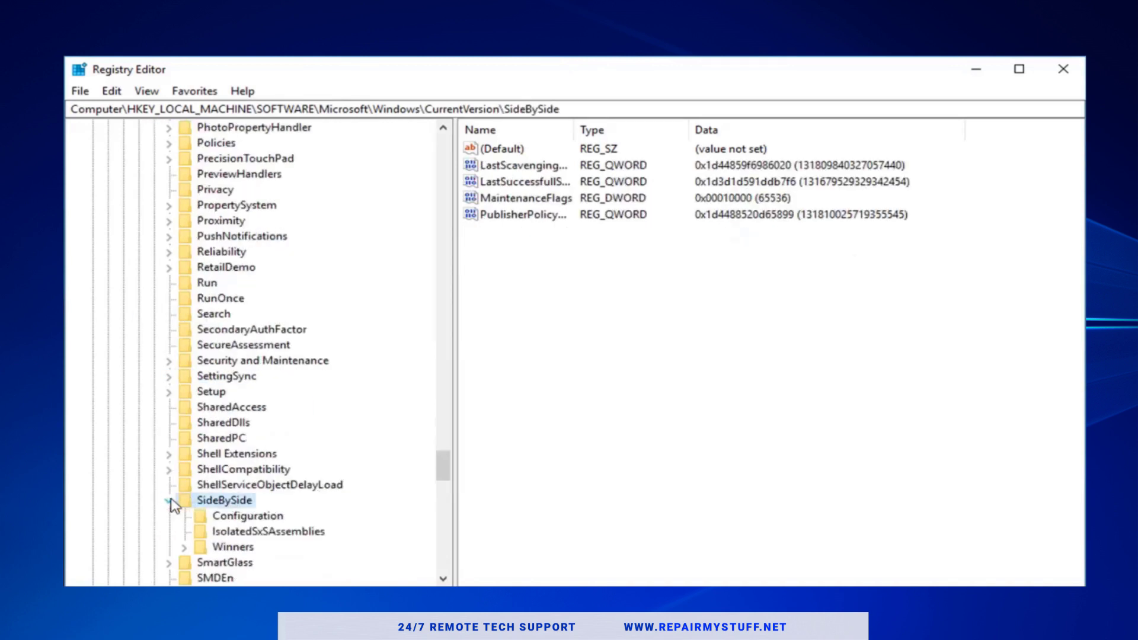
pyautogui.click(232, 547)
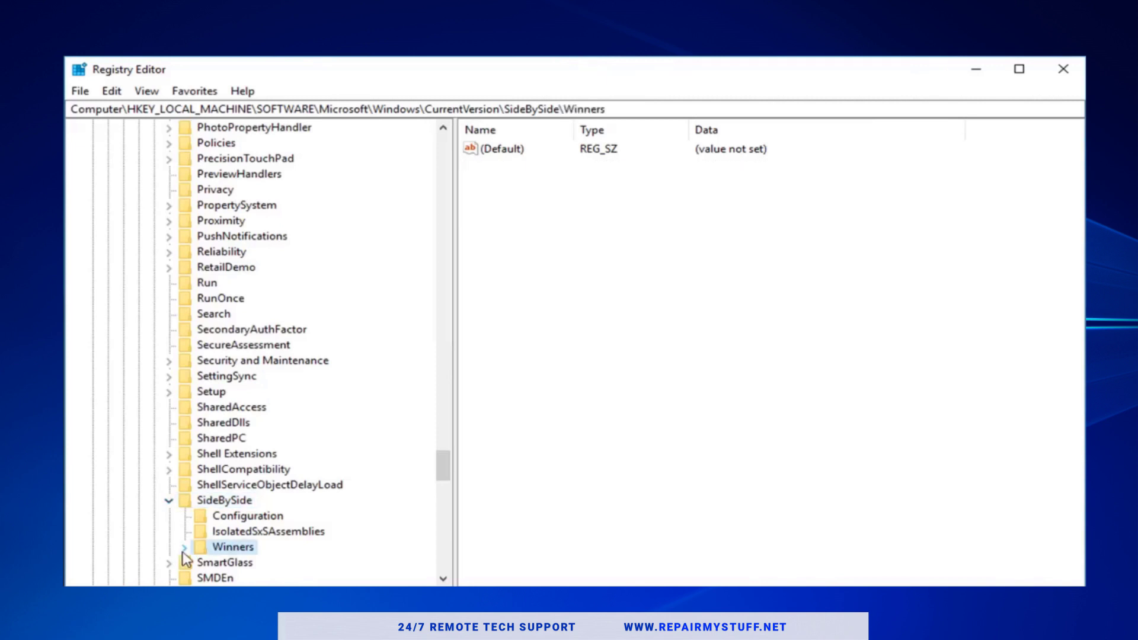
# Expand Winners and select the x86_policy.9.0.microsoft.vc90.crt key among its x86_ entries.
pyautogui.click(185, 547)
pyautogui.scroll(-20, 368, 326)
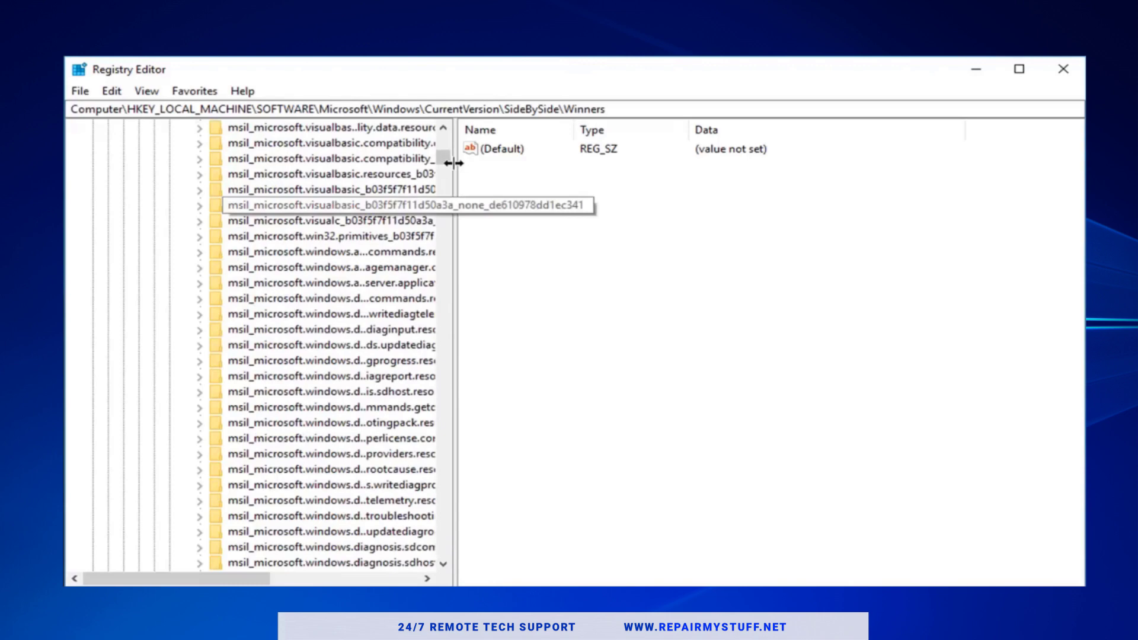
pyautogui.moveTo(446, 157); pyautogui.dragTo(442, 533)
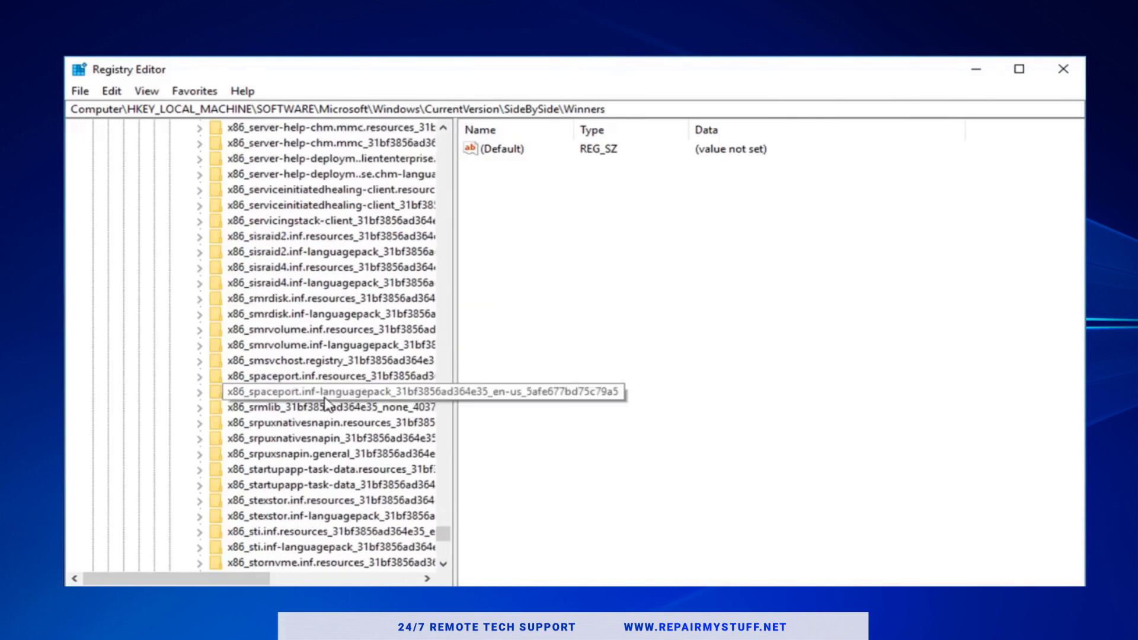
pyautogui.scroll(6, 315, 368)
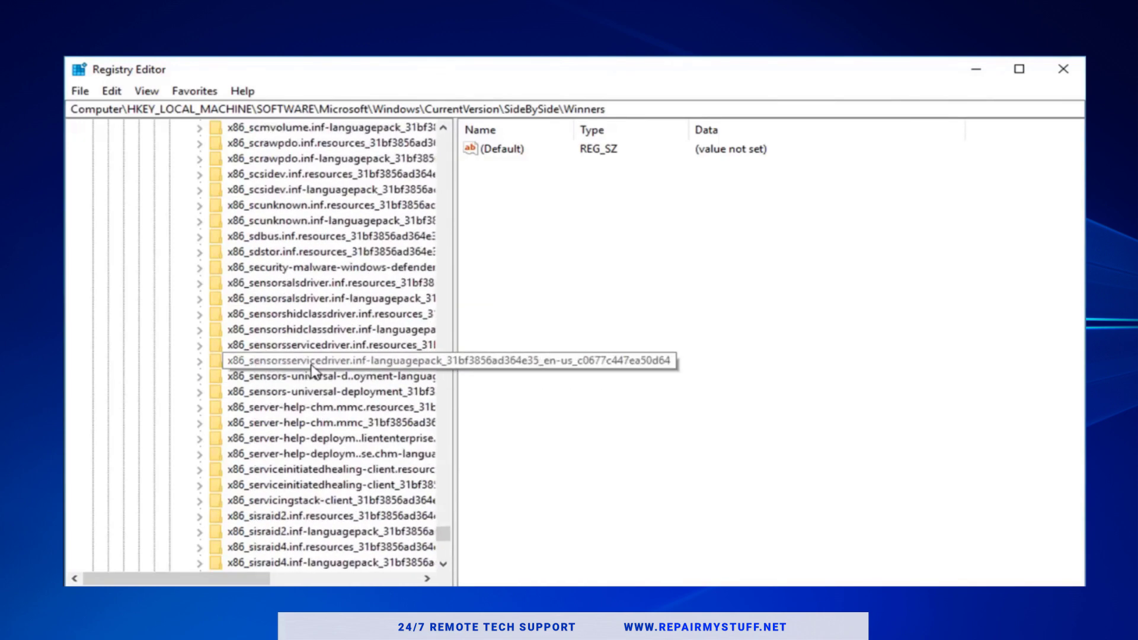
pyautogui.scroll(-20, 311, 368)
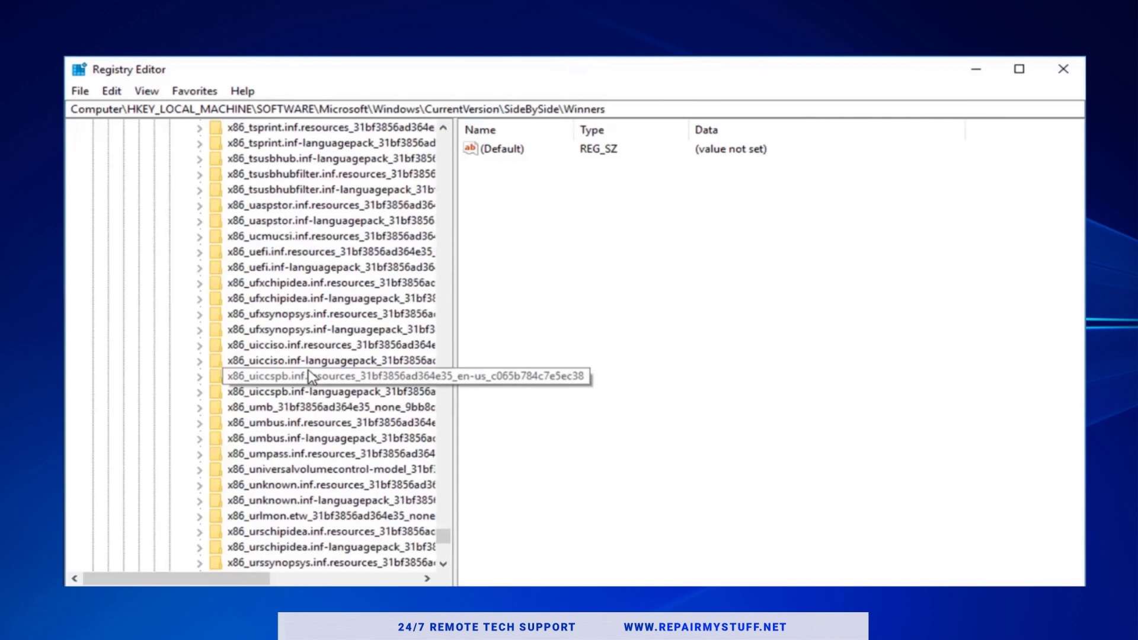
pyautogui.scroll(-10, 308, 370)
pyautogui.scroll(20, 302, 368)
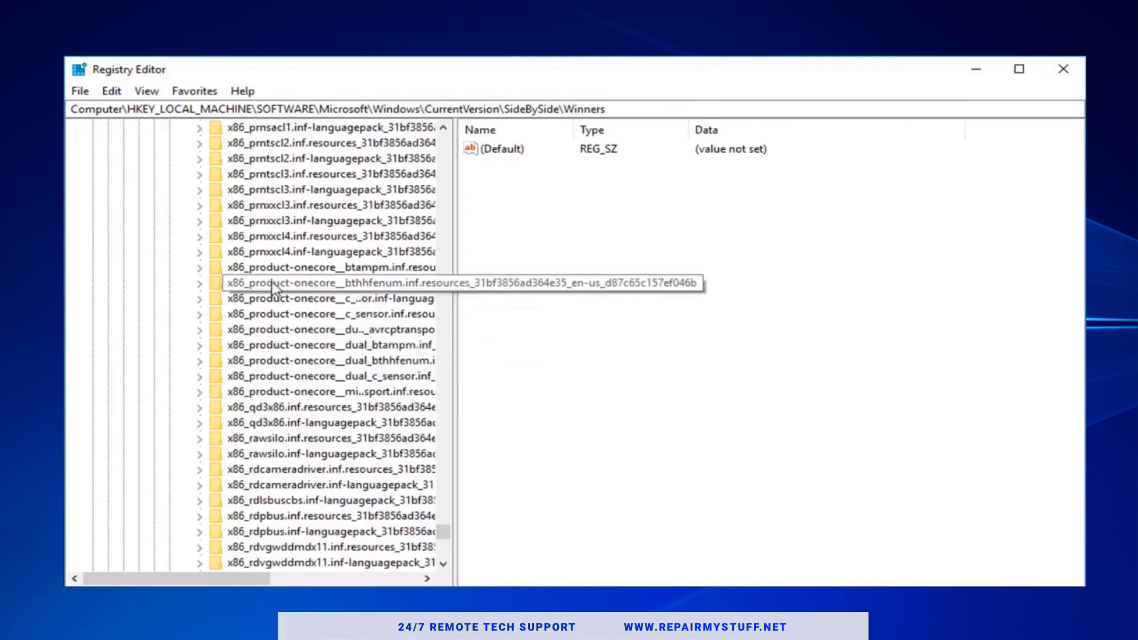
pyautogui.scroll(20, 273, 290)
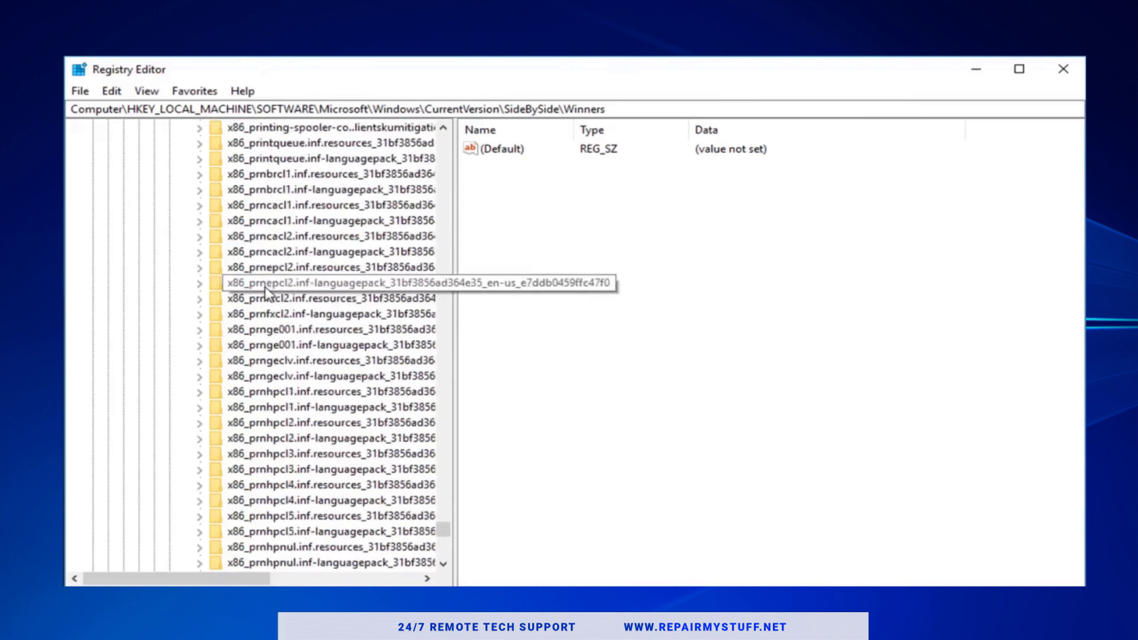
pyautogui.scroll(6, 267, 291)
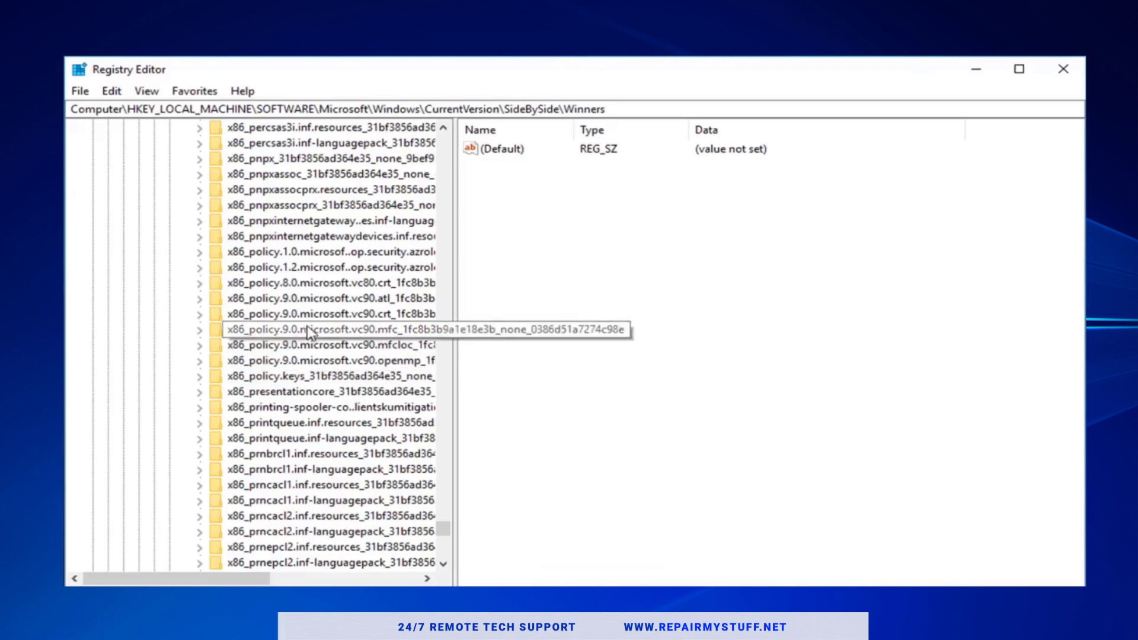
pyautogui.click(380, 314)
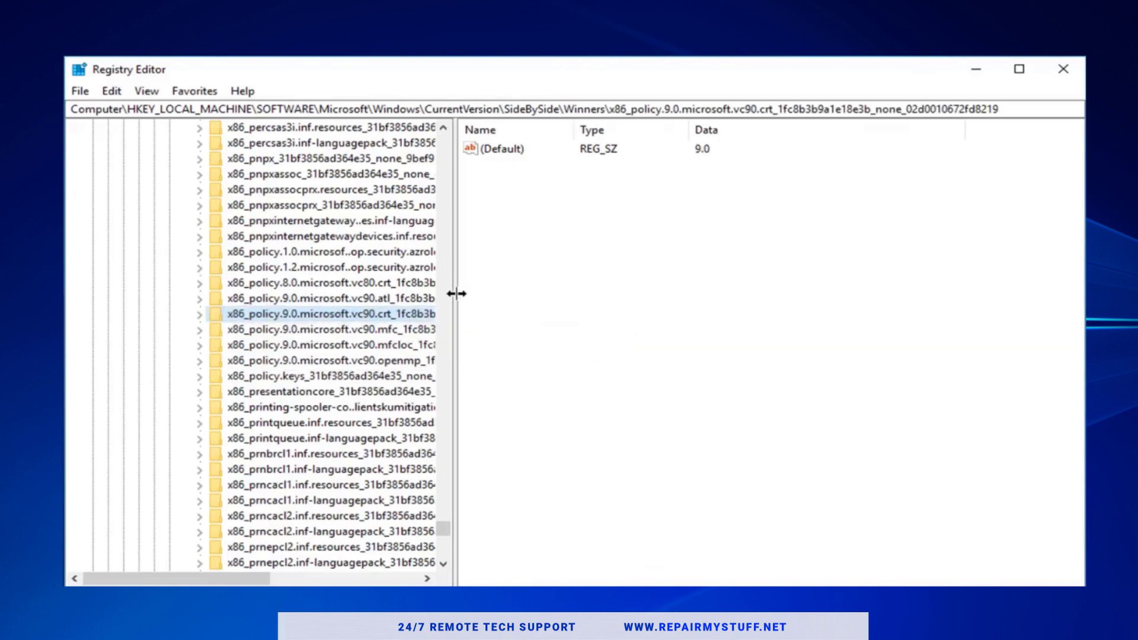
pyautogui.moveTo(457, 294); pyautogui.dragTo(516, 308)
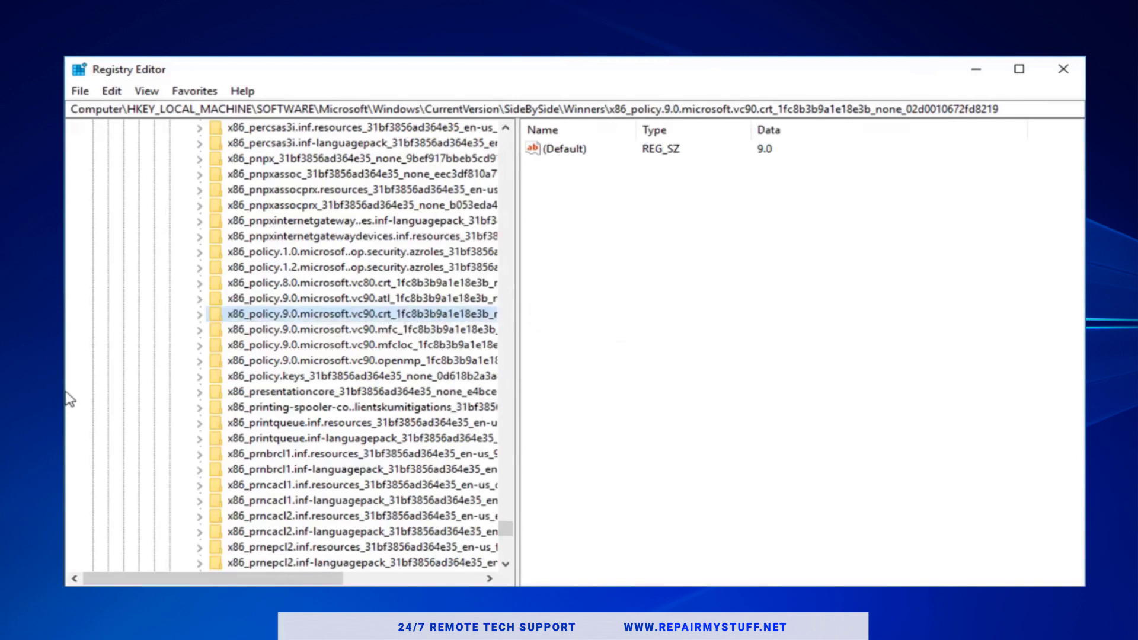
pyautogui.click(200, 315)
pyautogui.click(240, 334)
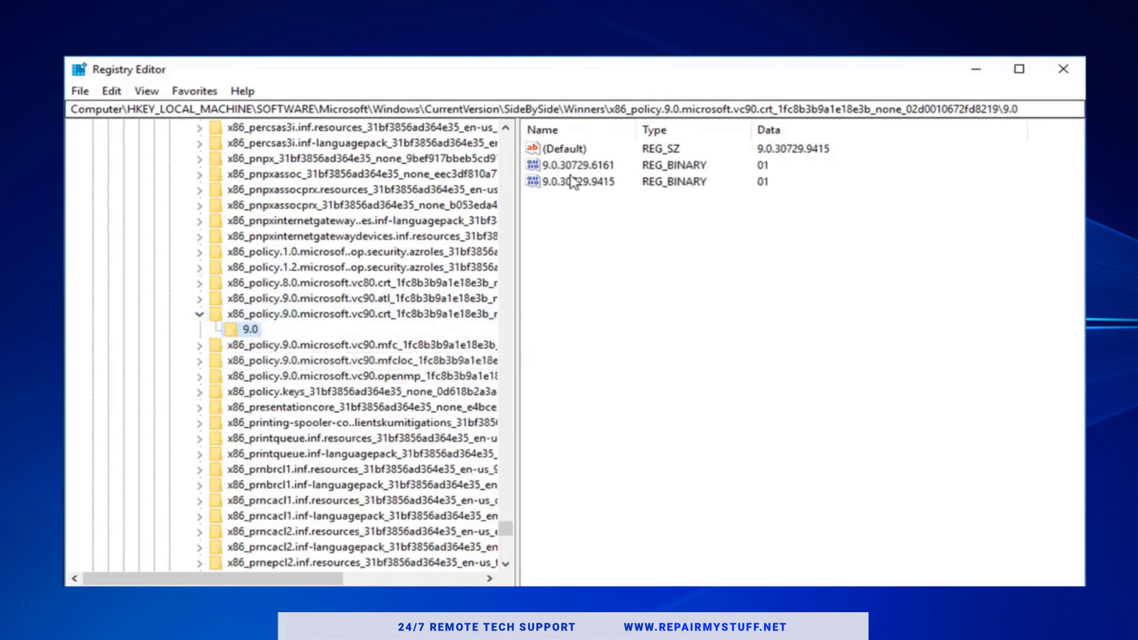
pyautogui.click(553, 152)
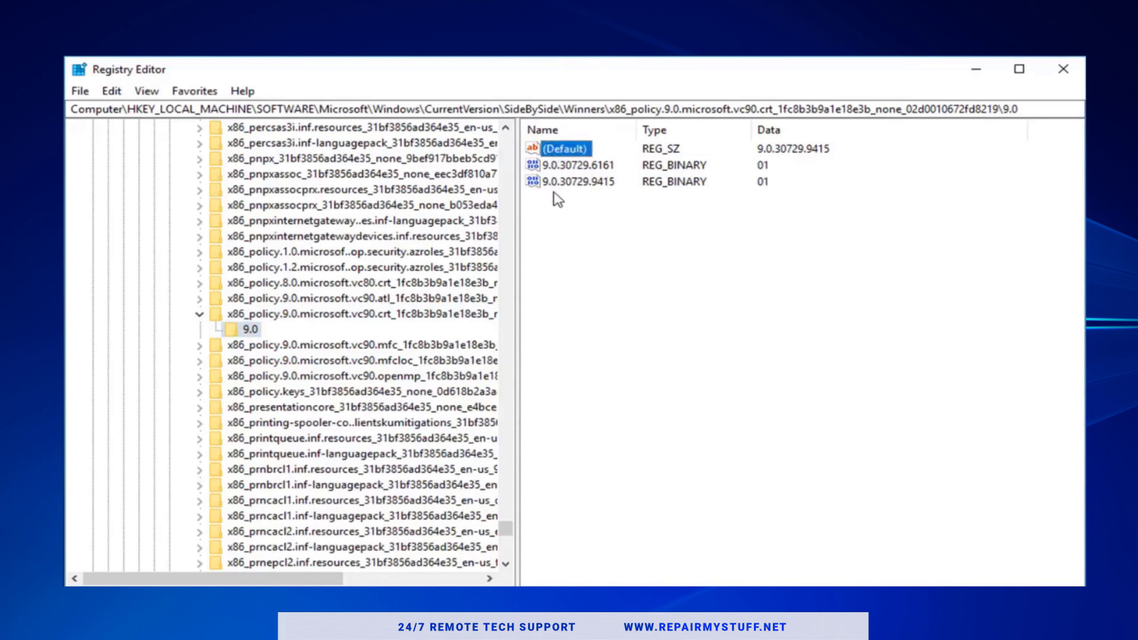
pyautogui.click(584, 184)
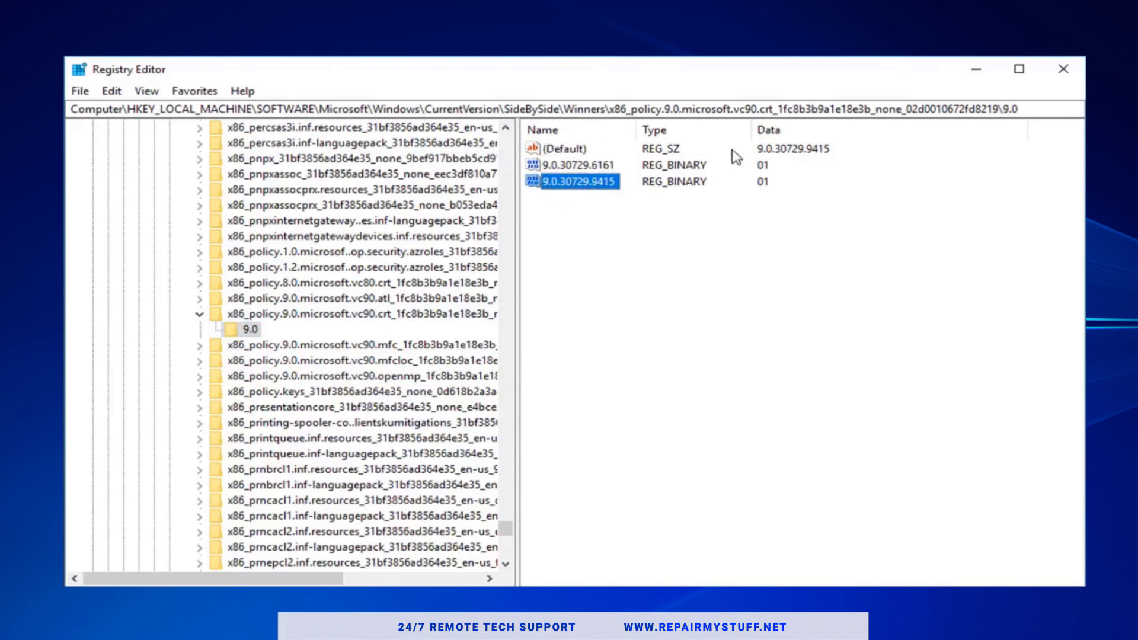
pyautogui.click(790, 151)
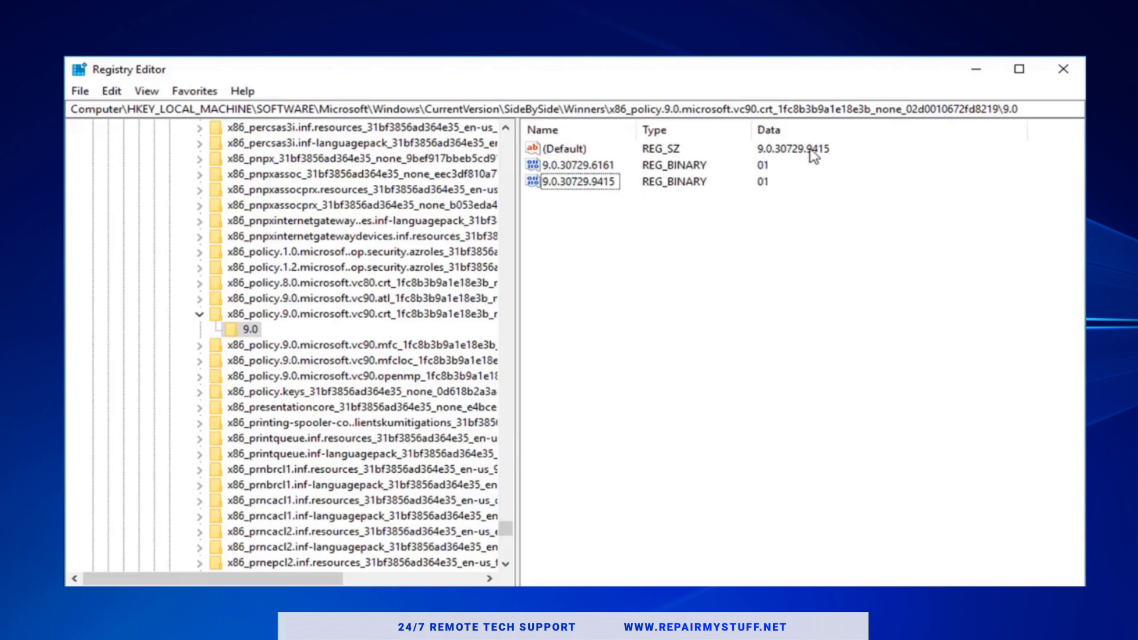
pyautogui.click(594, 187)
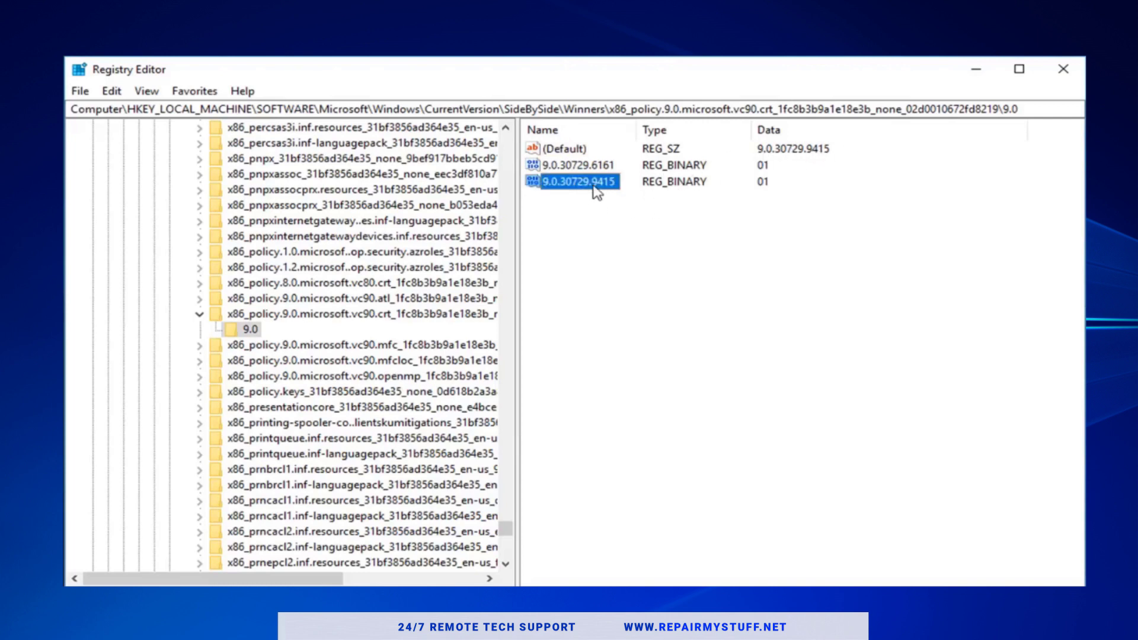
pyautogui.press('Up')
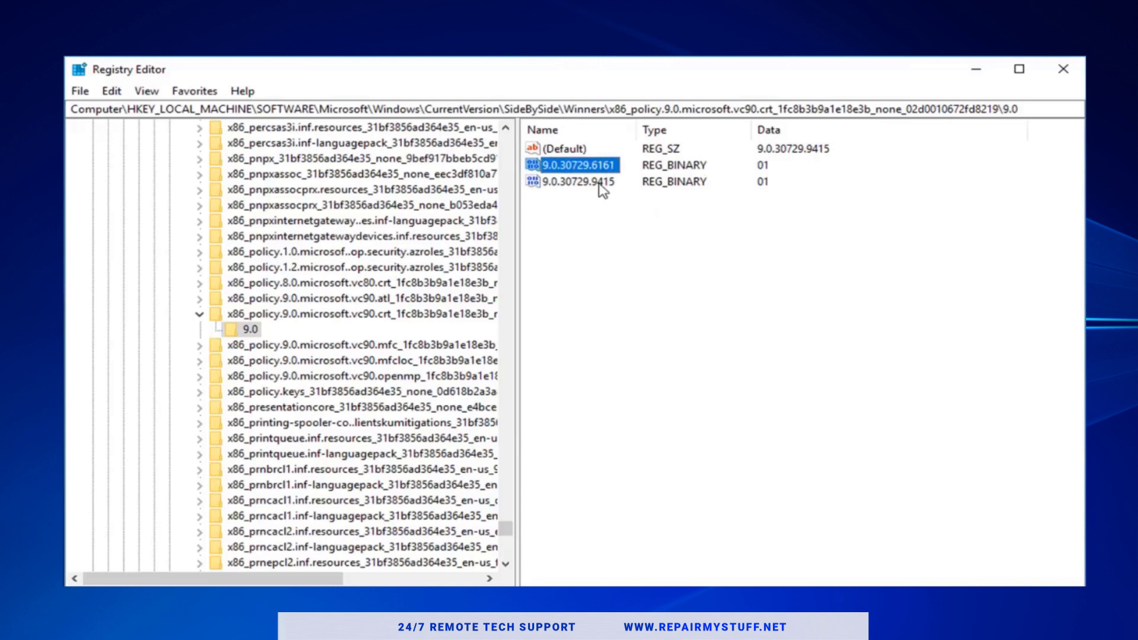
# Set the (Default) value data to 9.0.30729.9415 and confirm it.
pyautogui.click(788, 157)
pyautogui.doubleClick(787, 152)
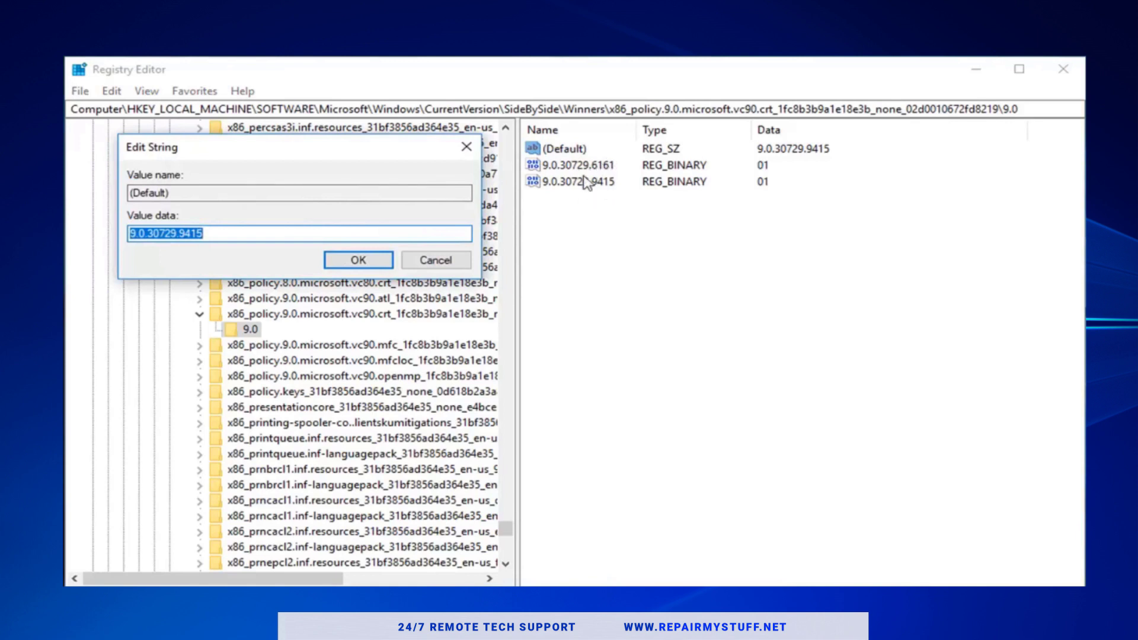
pyautogui.click(433, 261)
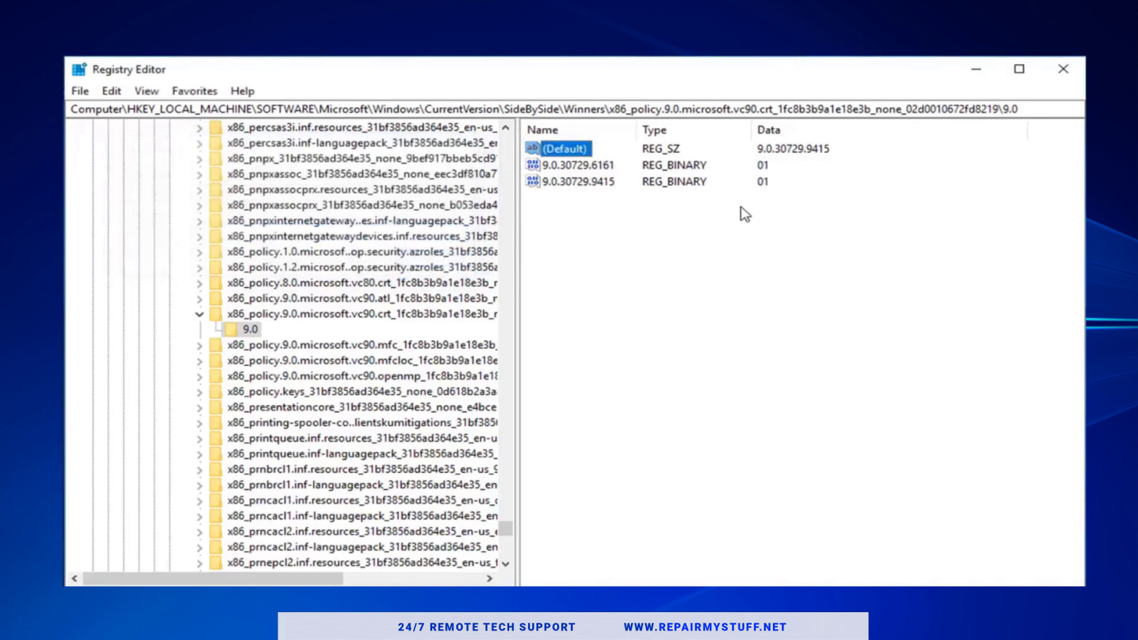
# Recheck the 9.0.30729.6161 and 9.0.30729.9415 version value entries.
pyautogui.click(593, 169)
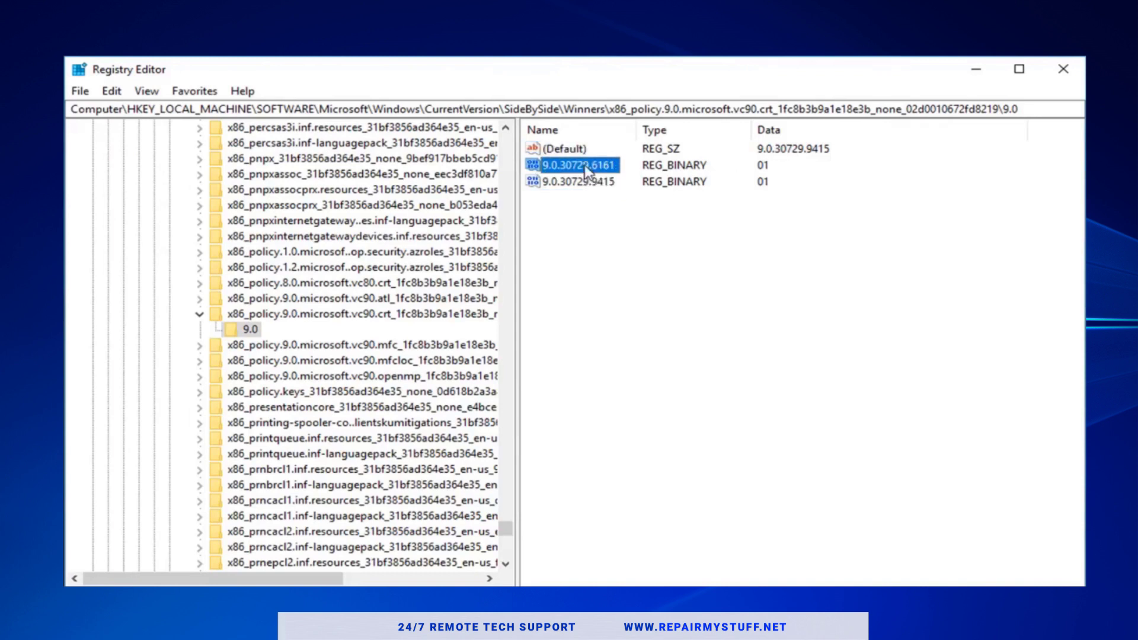
pyautogui.click(590, 182)
pyautogui.click(784, 149)
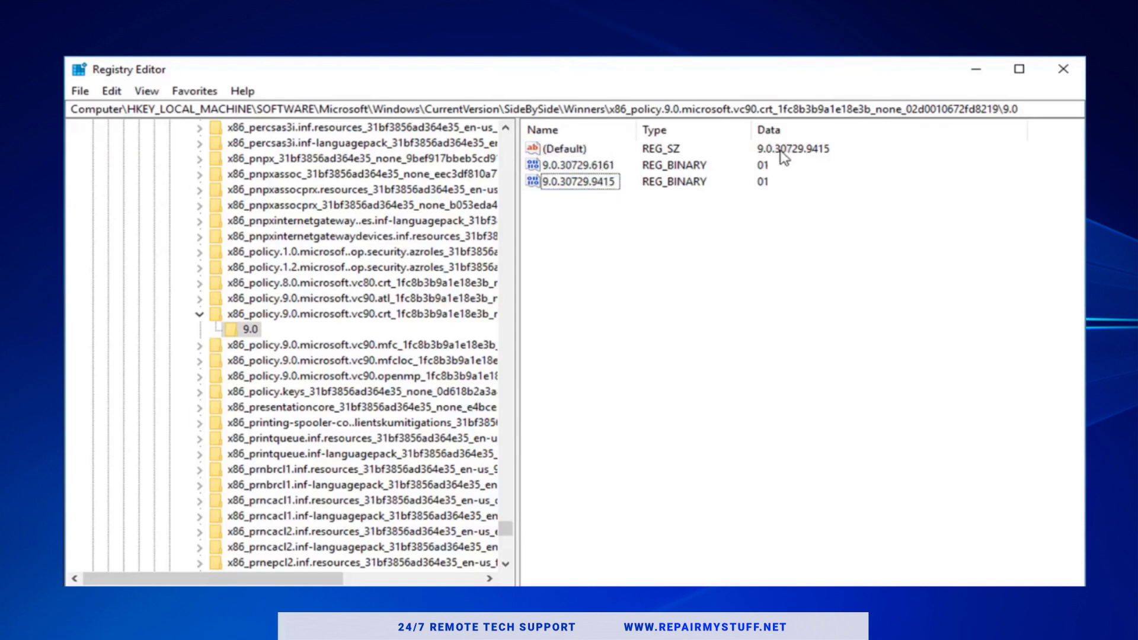
pyautogui.click(588, 180)
pyautogui.press('Up')
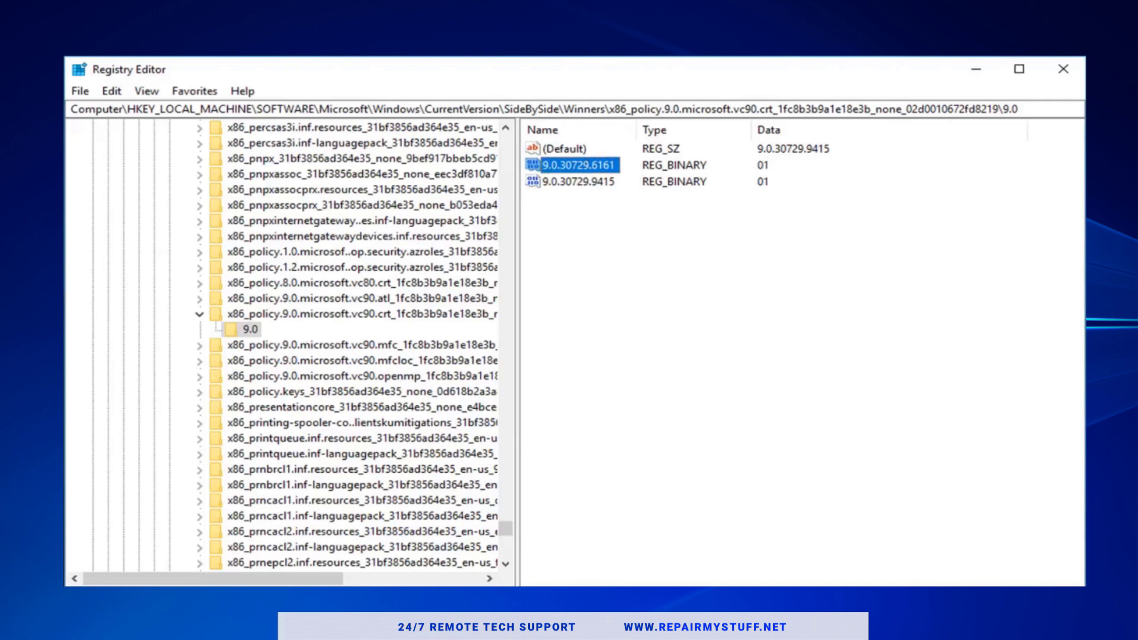
# Close Registry Editor and Google 'microsoft visual c++ redistributable' in Chrome.
pyautogui.click(1058, 70)
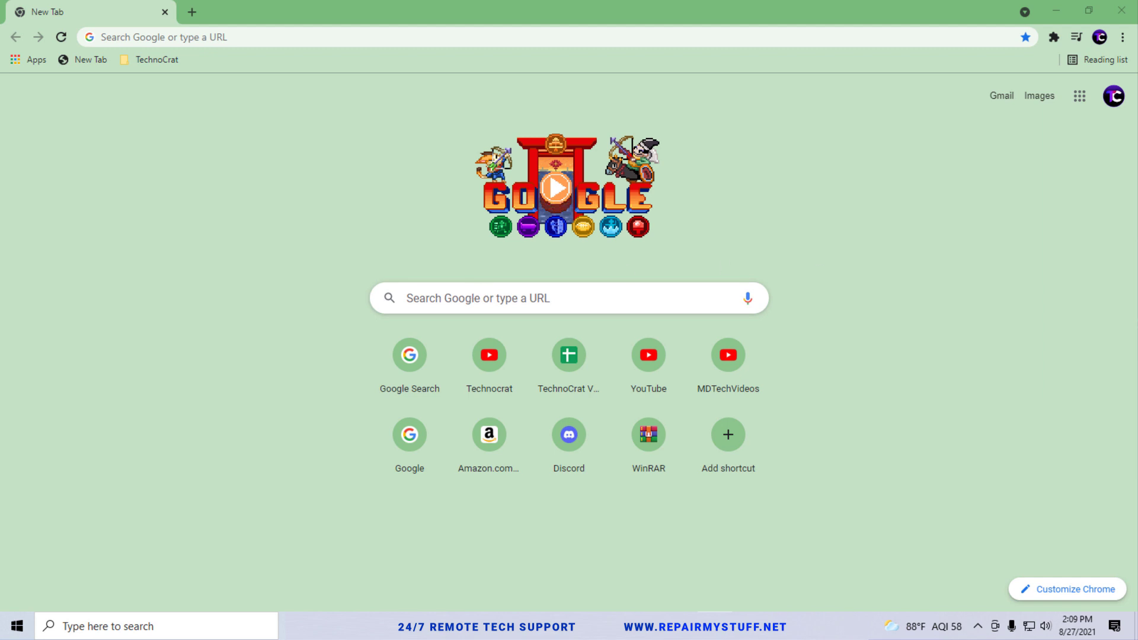
pyautogui.click(492, 300)
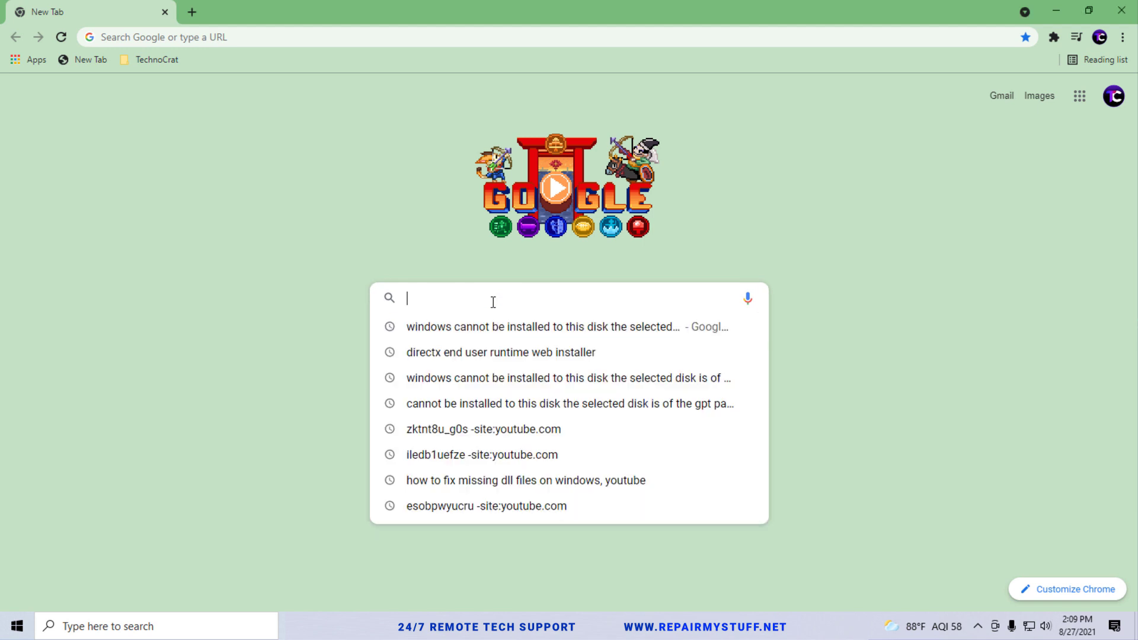
pyautogui.write('microsoft ')
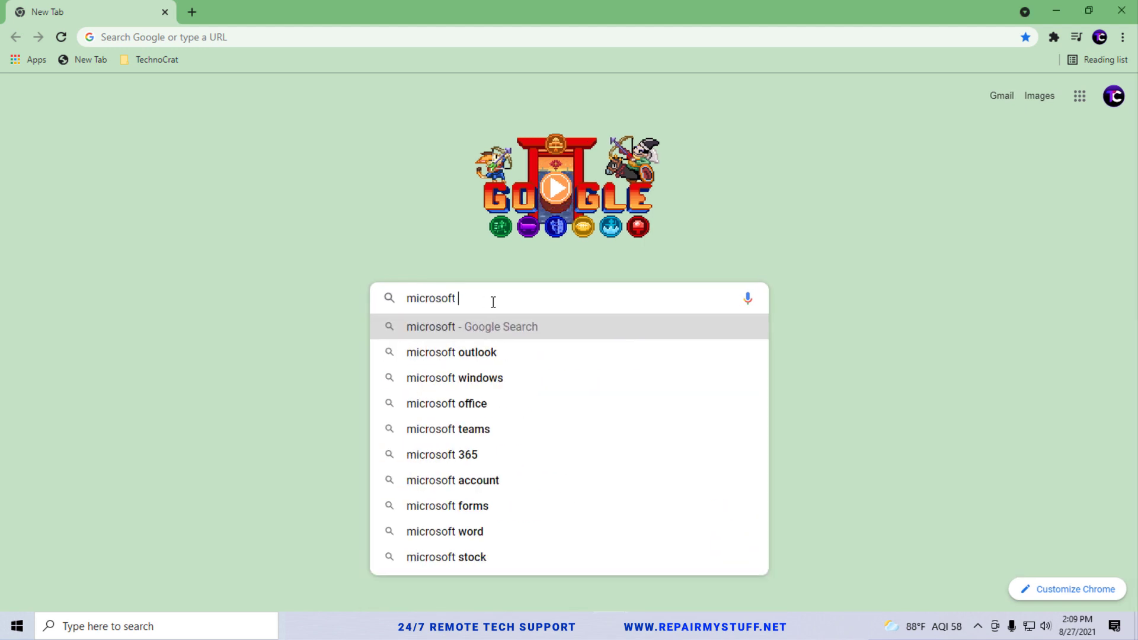
pyautogui.write('b')
pyautogui.press('BackSpace')
pyautogui.press('BackSpace')
pyautogui.write('visua')
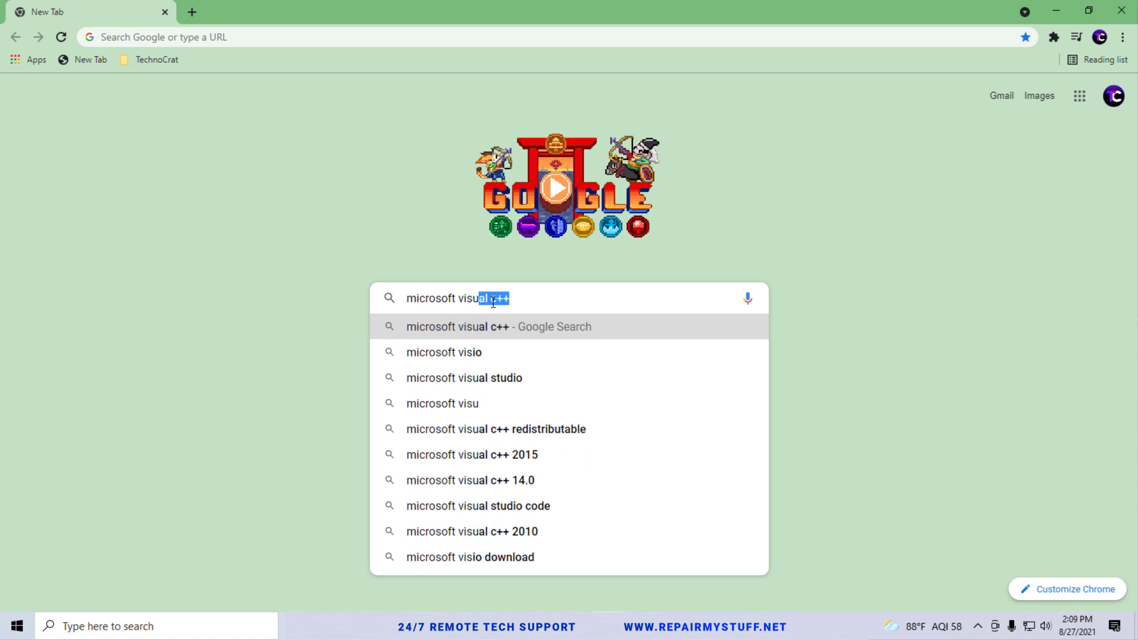
pyautogui.press('Down')
pyautogui.press('Down')
pyautogui.press('Down')
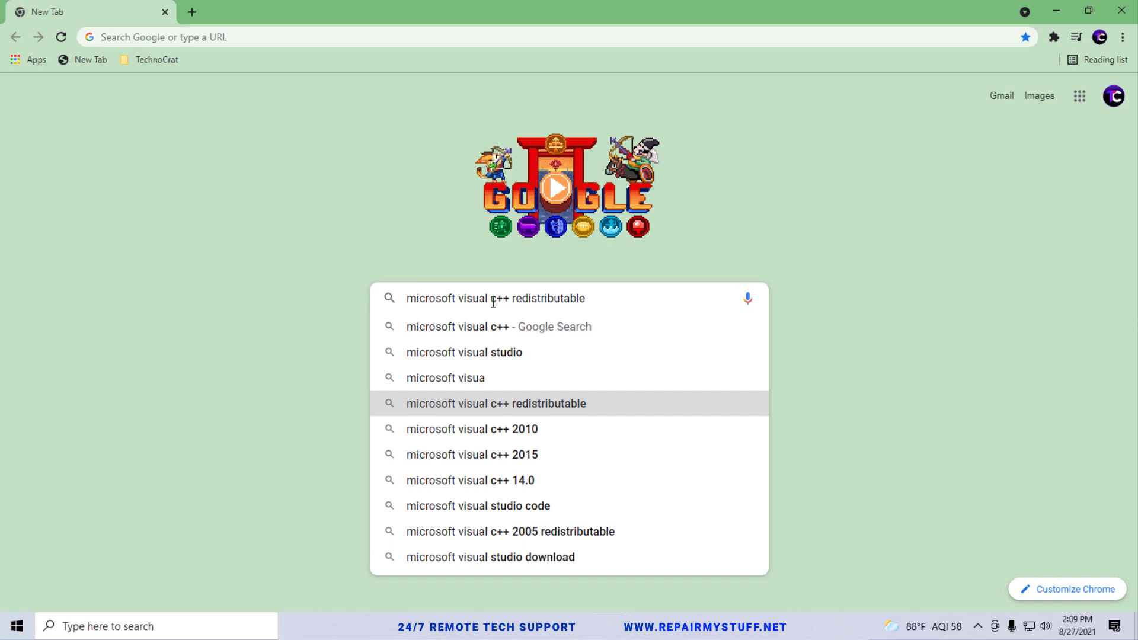
pyautogui.press('Return')
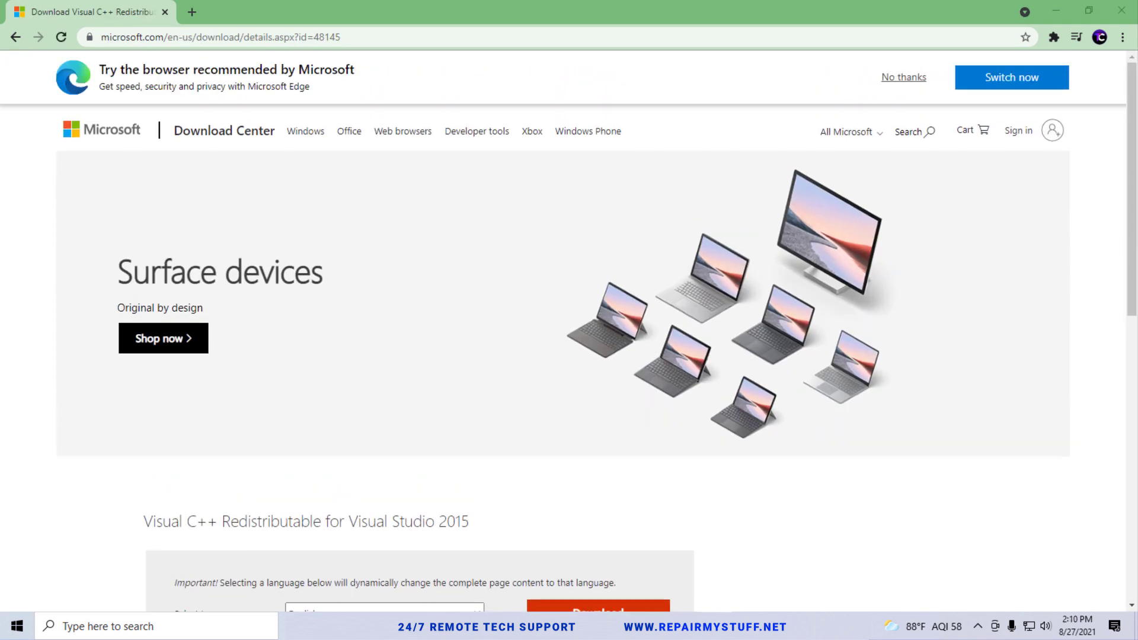
# On the Visual Studio 2015 Redistributable page, choose vc_redist.x64.exe and download it.
pyautogui.scroll(-3, 833, 428)
pyautogui.scroll(-2, 519, 373)
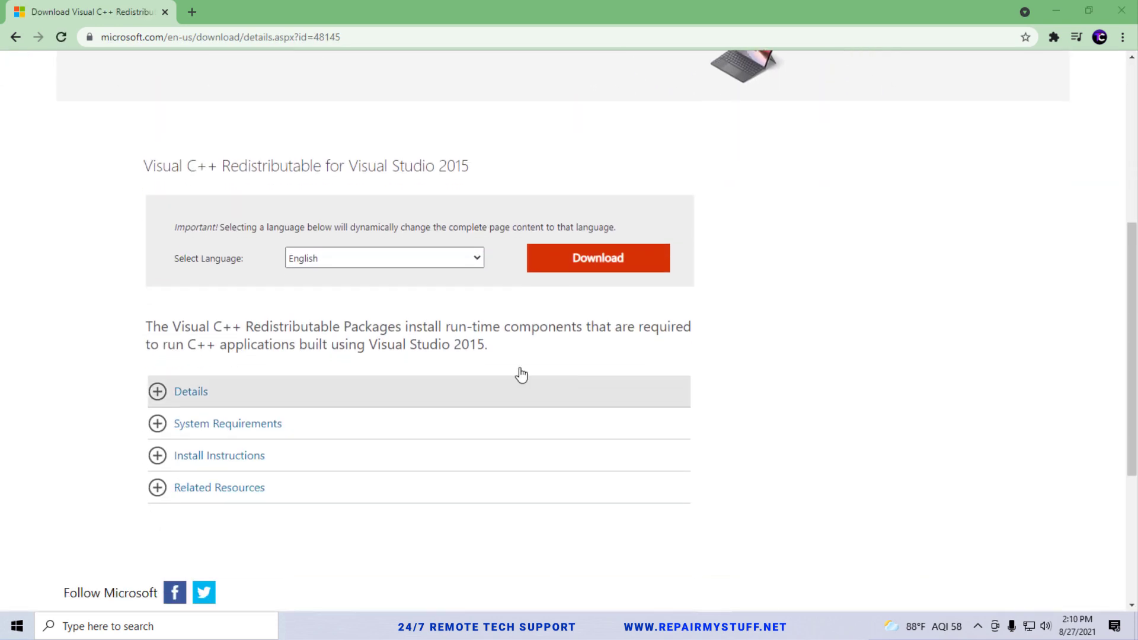
pyautogui.click(159, 394)
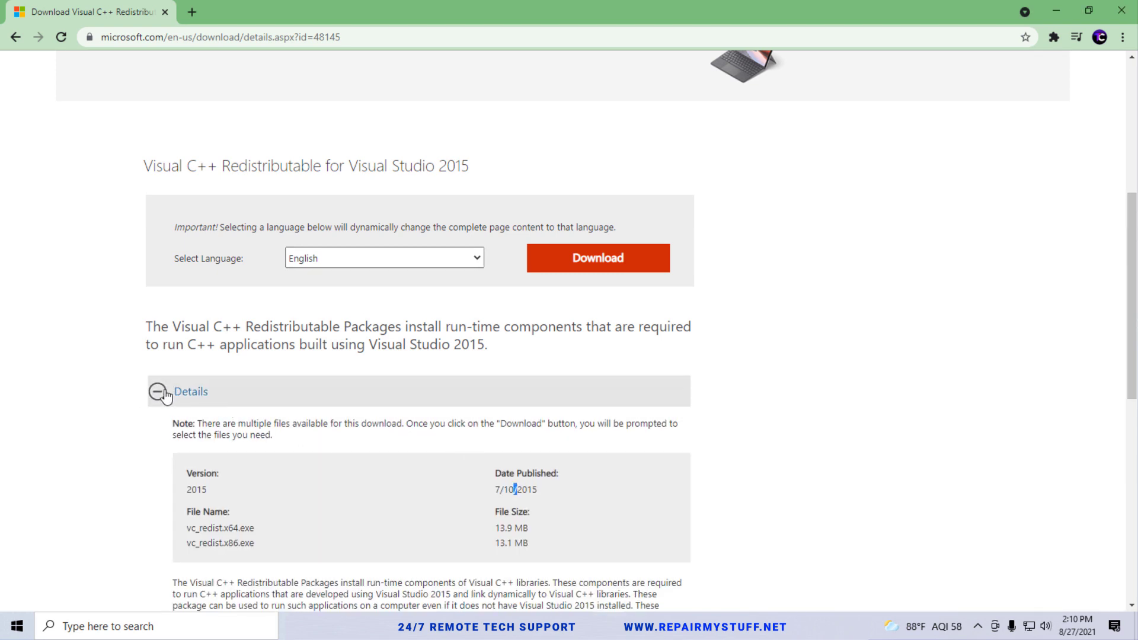
pyautogui.click(160, 394)
pyautogui.click(622, 261)
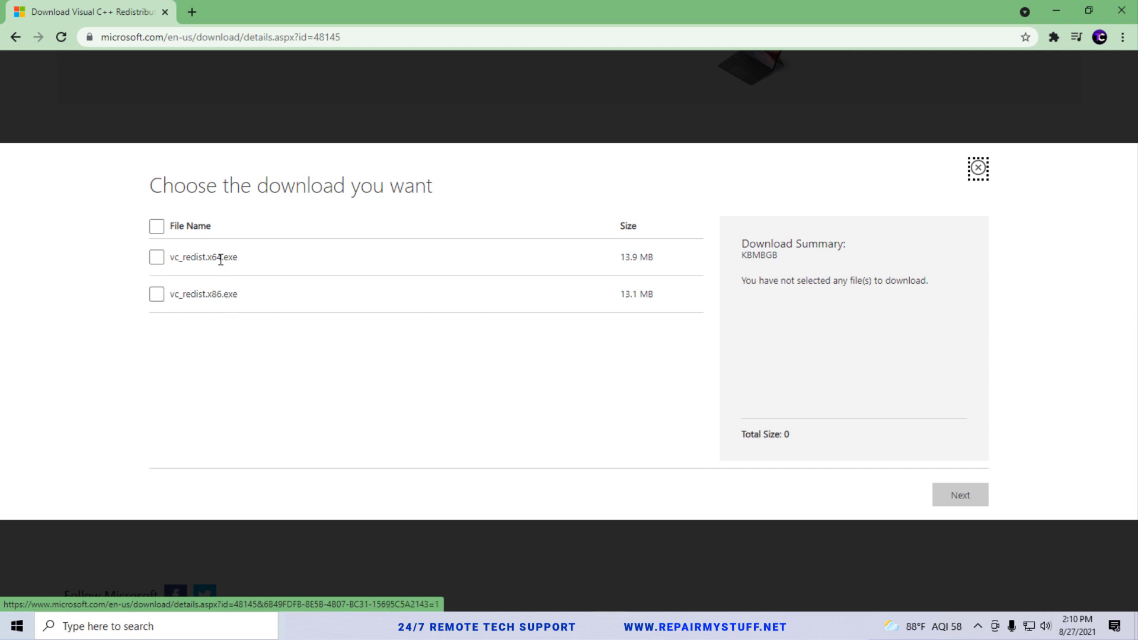
pyautogui.click(156, 256)
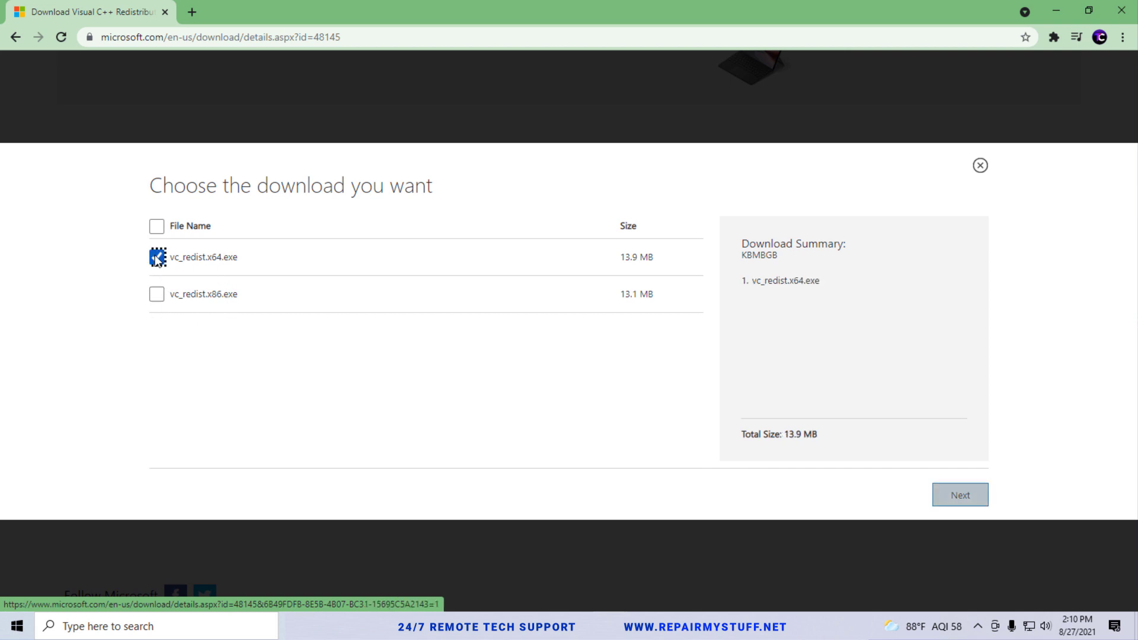
pyautogui.click(961, 495)
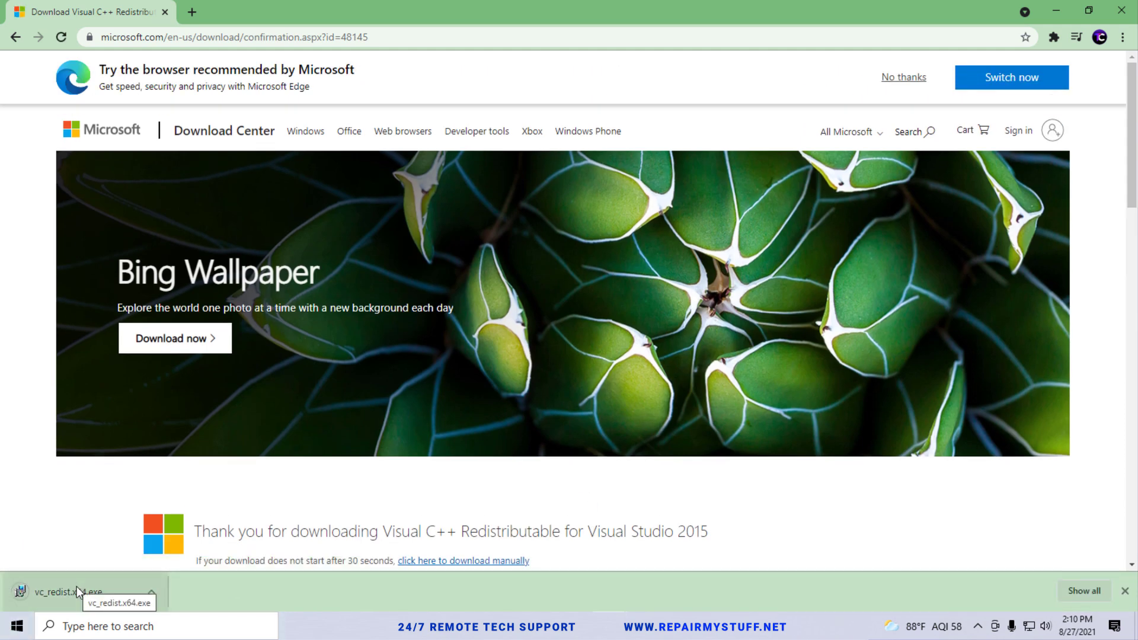
# Run the downloaded vc_redist.x64.exe installer and agree to its license terms.
pyautogui.click(76, 586)
pyautogui.click(617, 344)
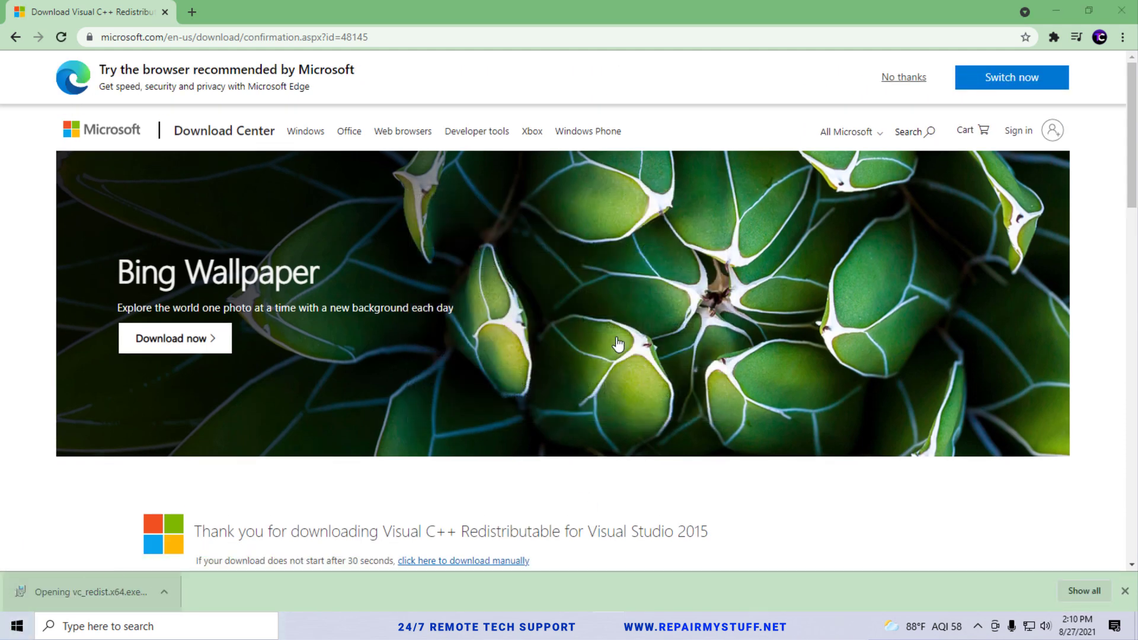
pyautogui.click(410, 372)
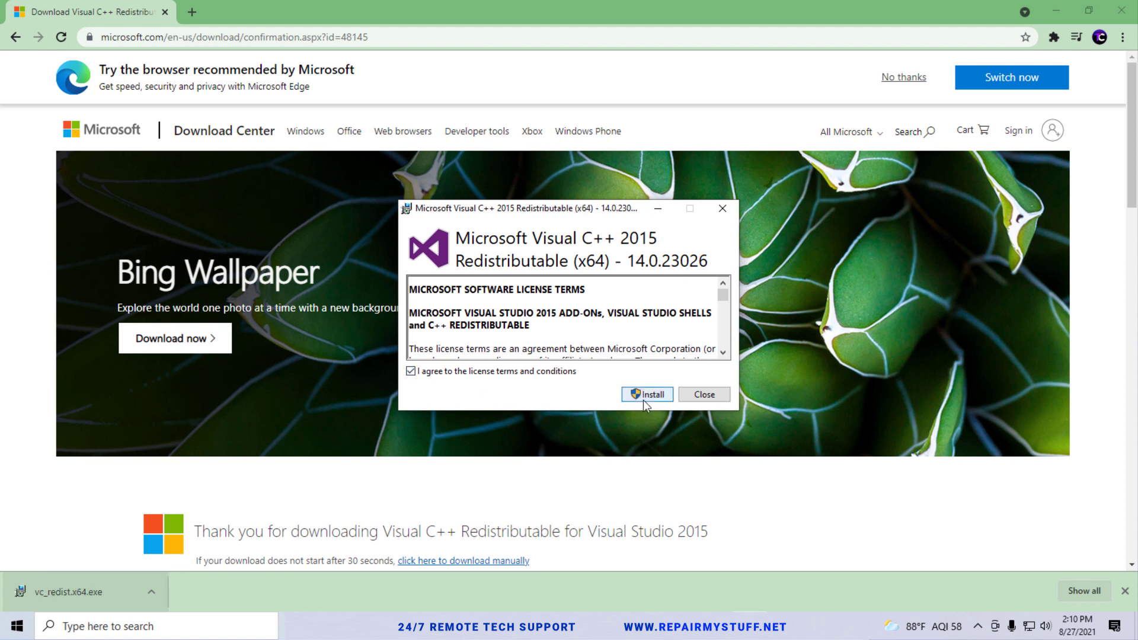